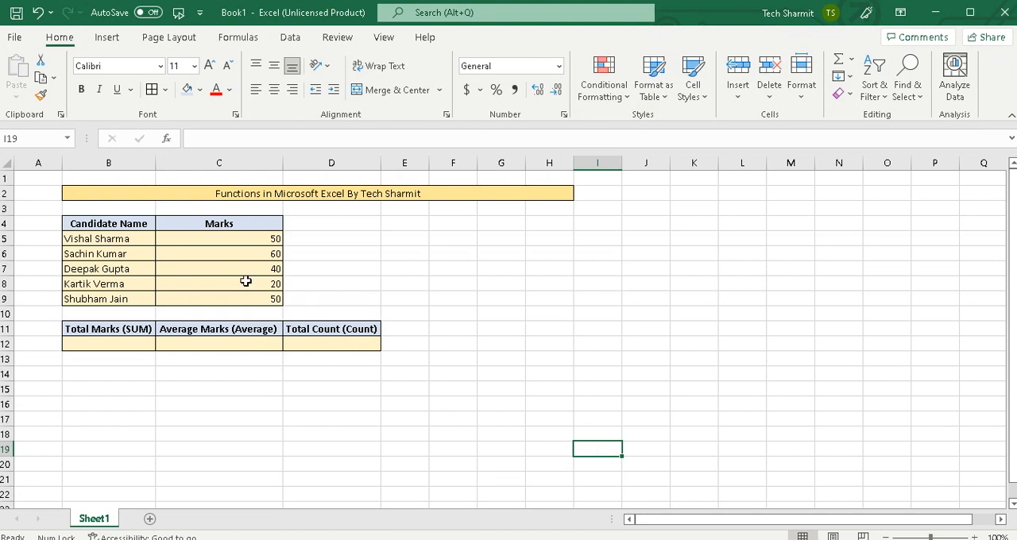
click(135, 238)
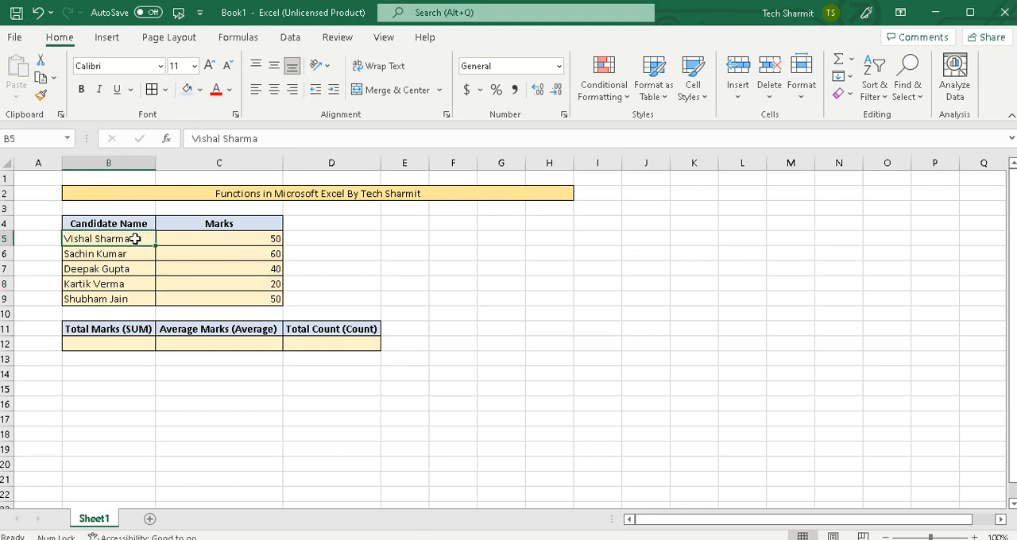
click(132, 224)
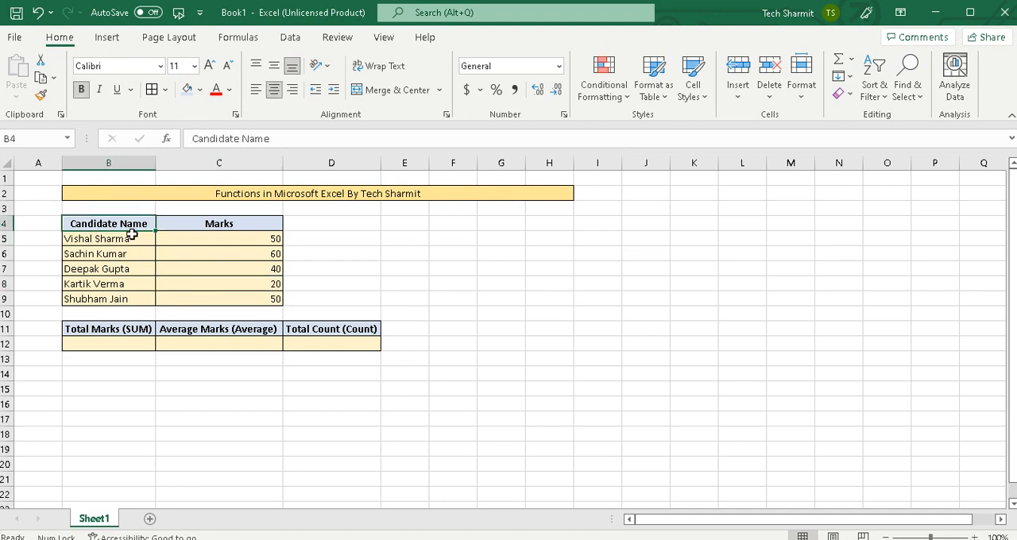
click(216, 224)
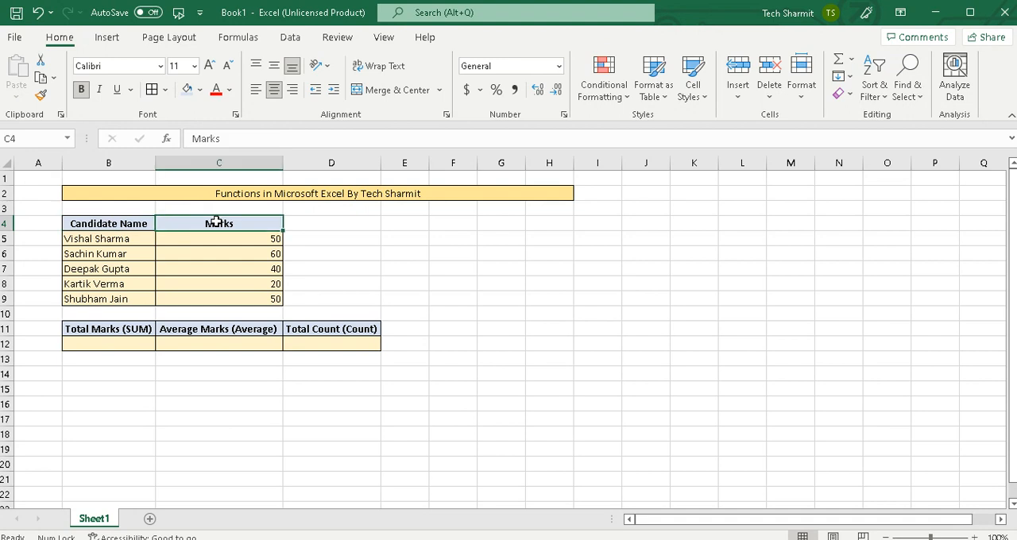
click(229, 295)
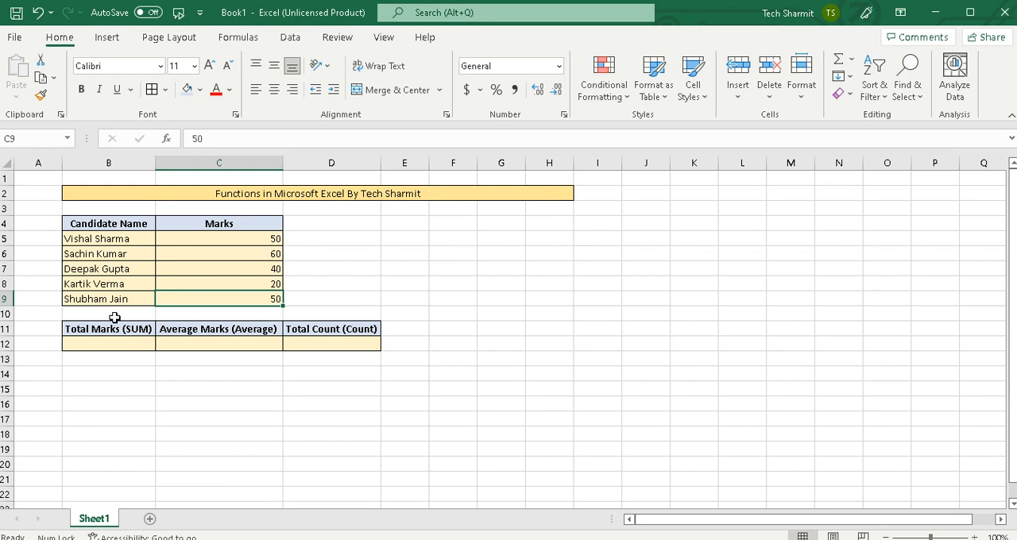
click(130, 346)
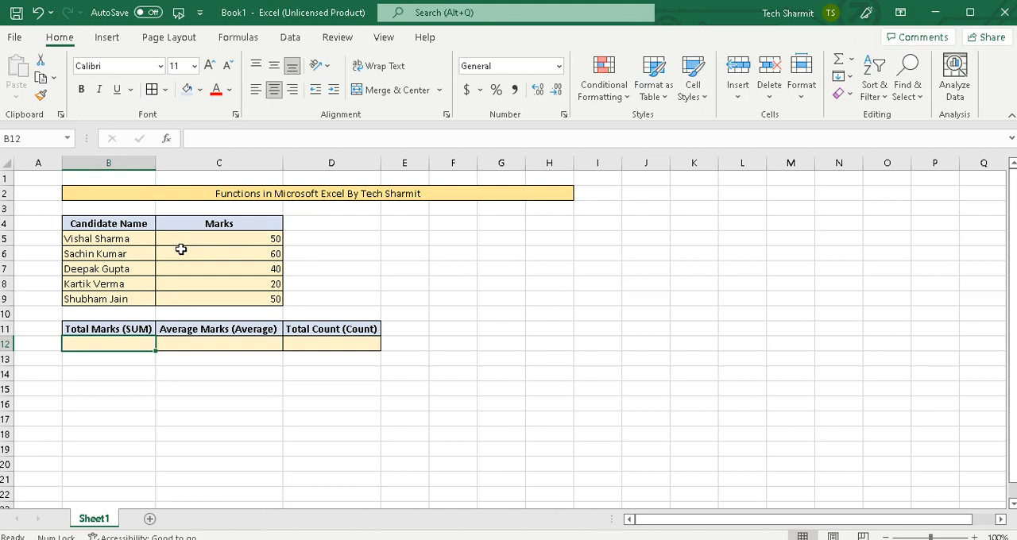
click(253, 240)
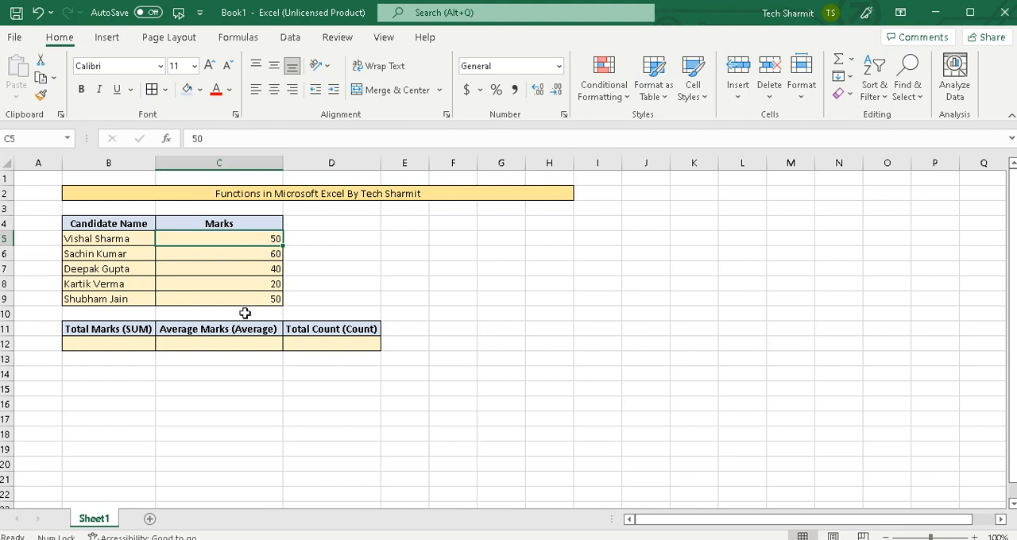
Calculate the total marks in B12 with the formula =SUM(C5:C9).
click(129, 343)
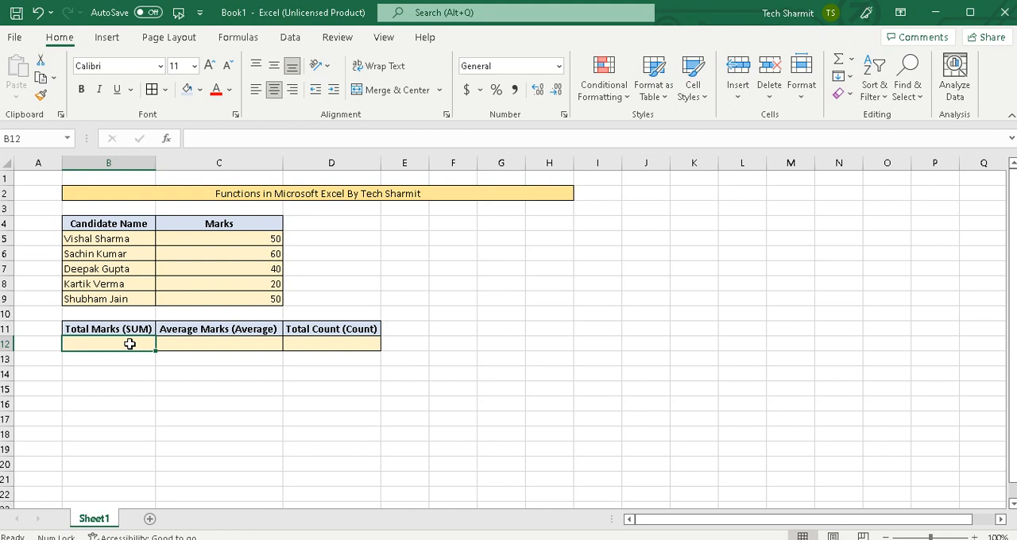
text(=SU)
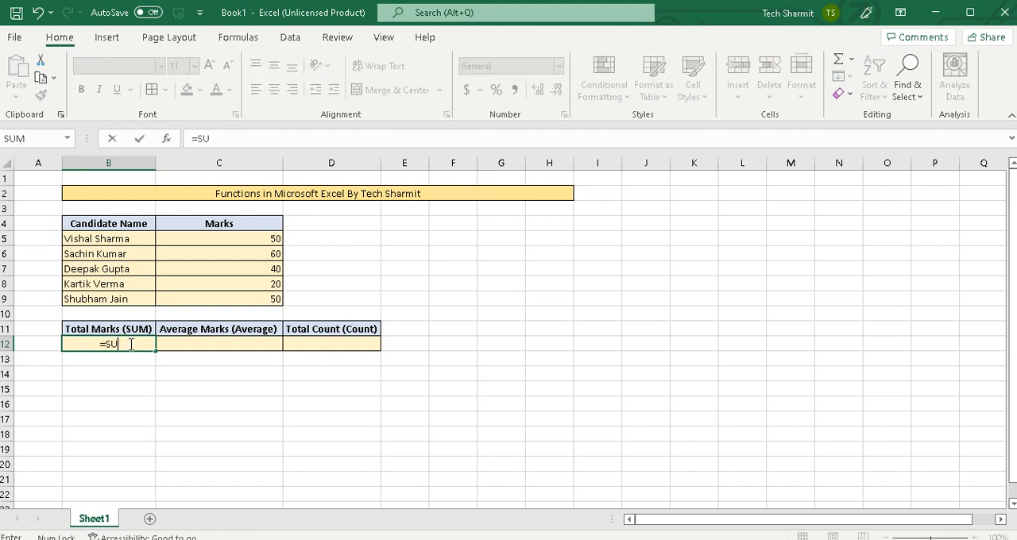
text(M()
click(252, 240)
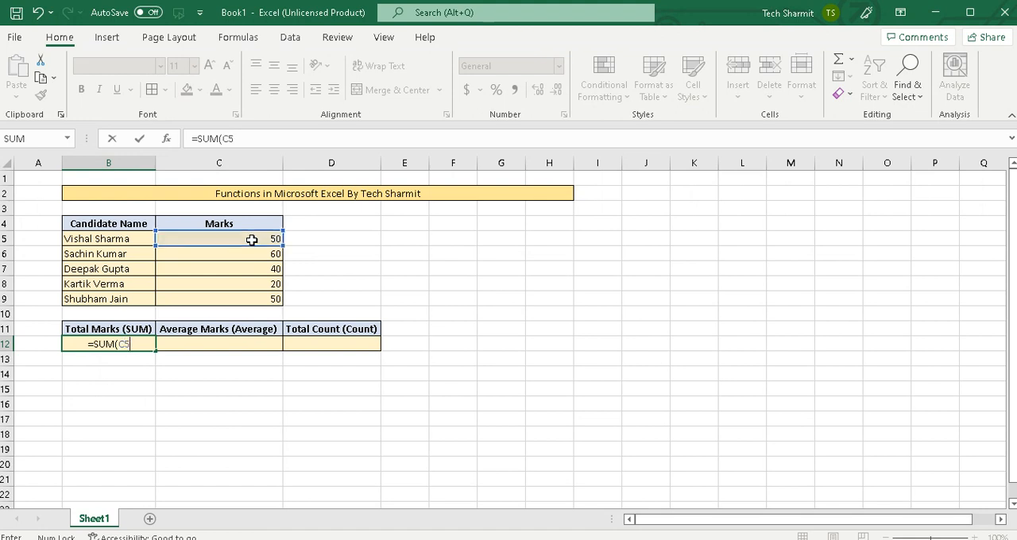
text(:)
text(C9))
key(Return)
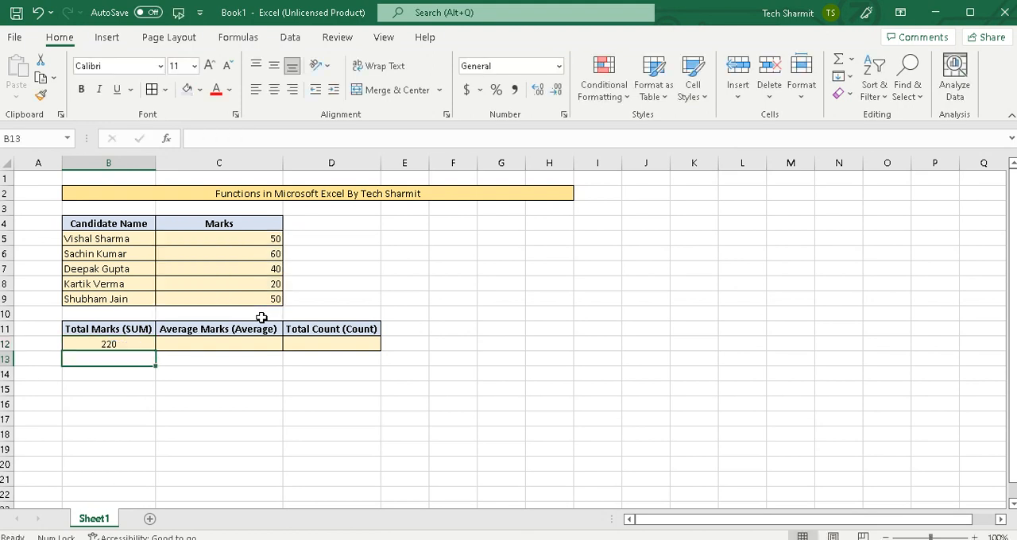
click(122, 344)
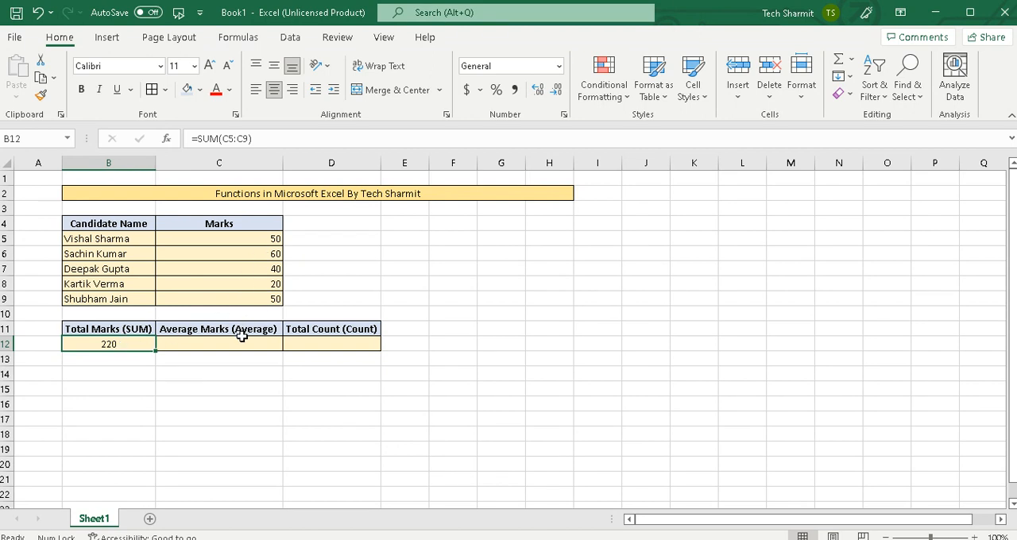
click(263, 239)
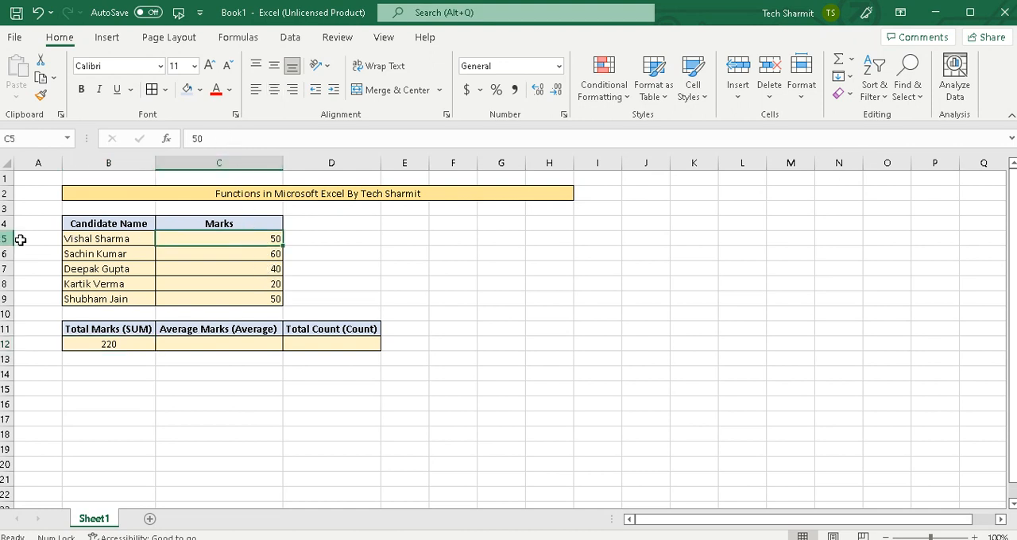
click(267, 299)
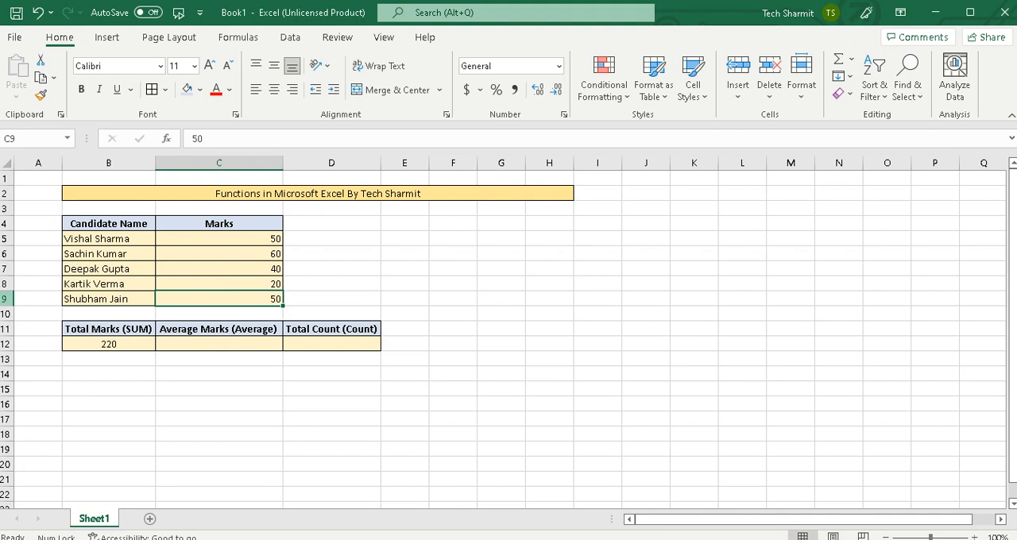
click(144, 344)
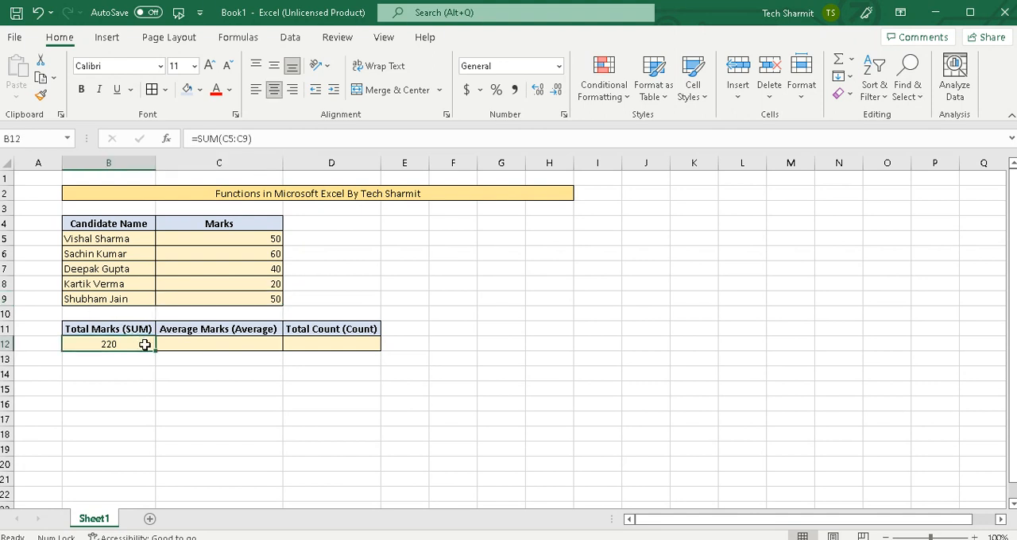
Calculate the average marks in C12 with the formula =AVERAGE(C5:C9).
click(210, 350)
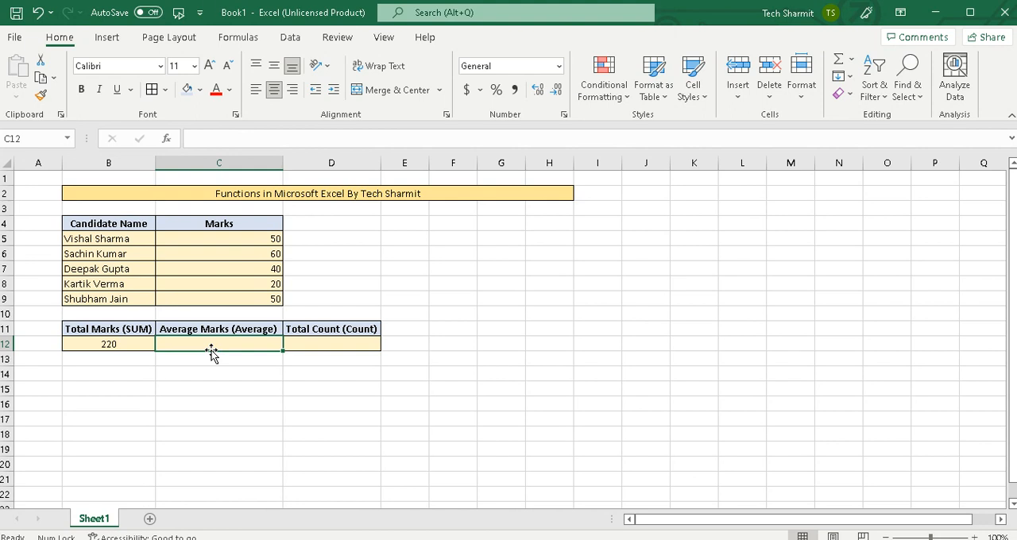
text(=Average()
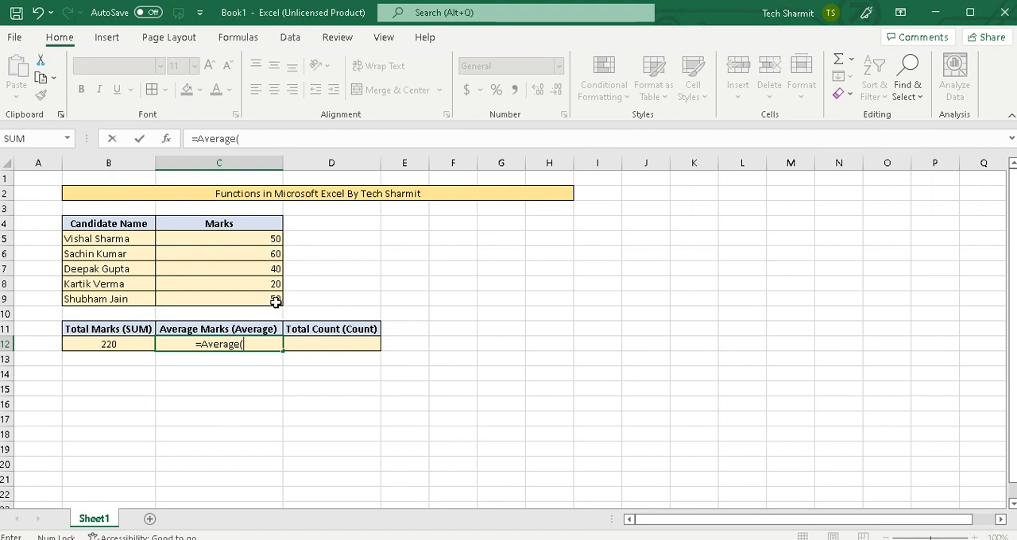
click(268, 238)
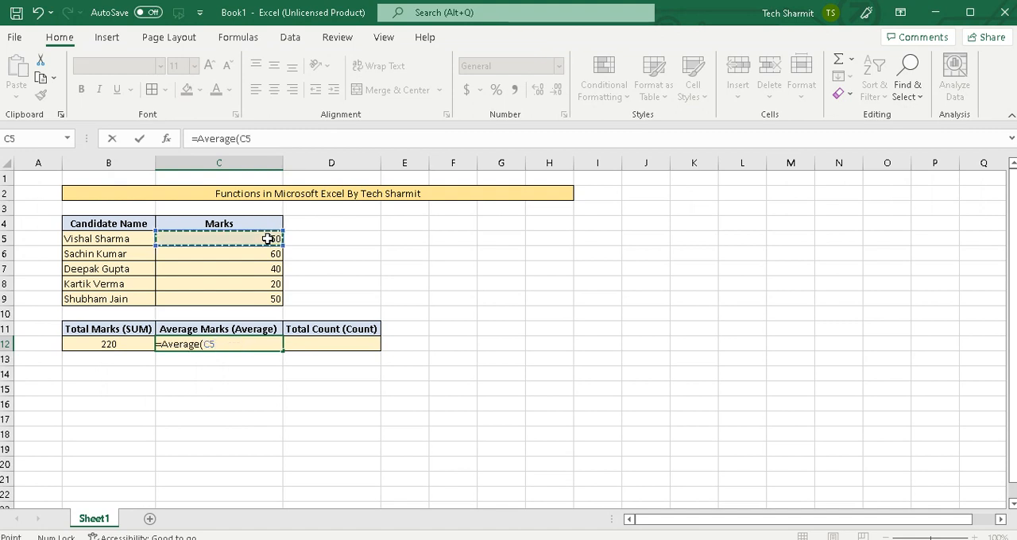
key(F8)
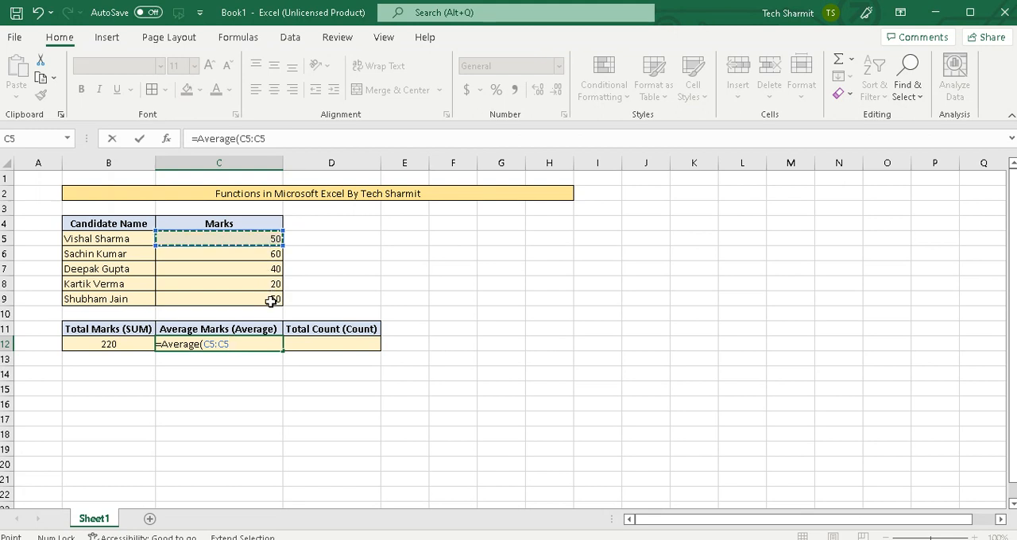
click(270, 303)
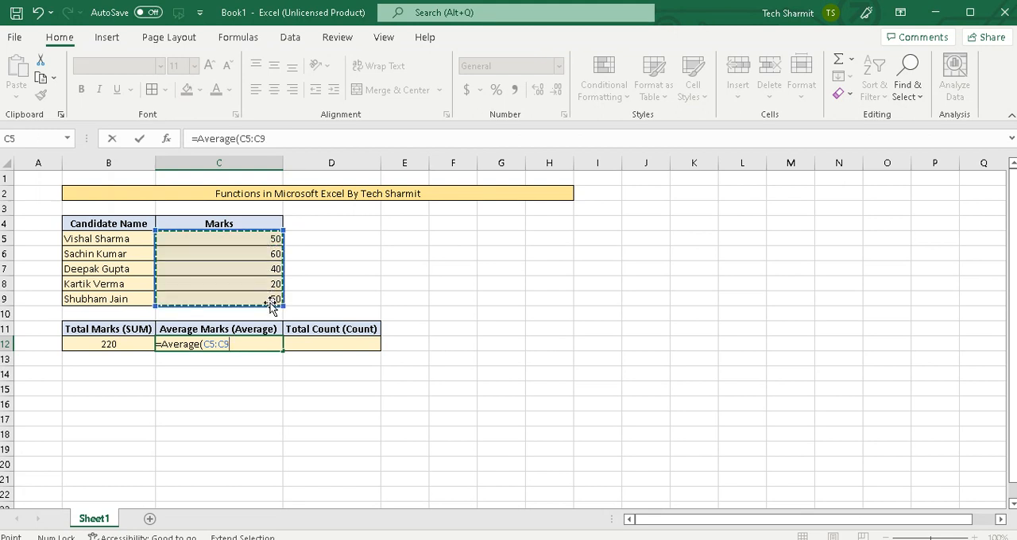
text())
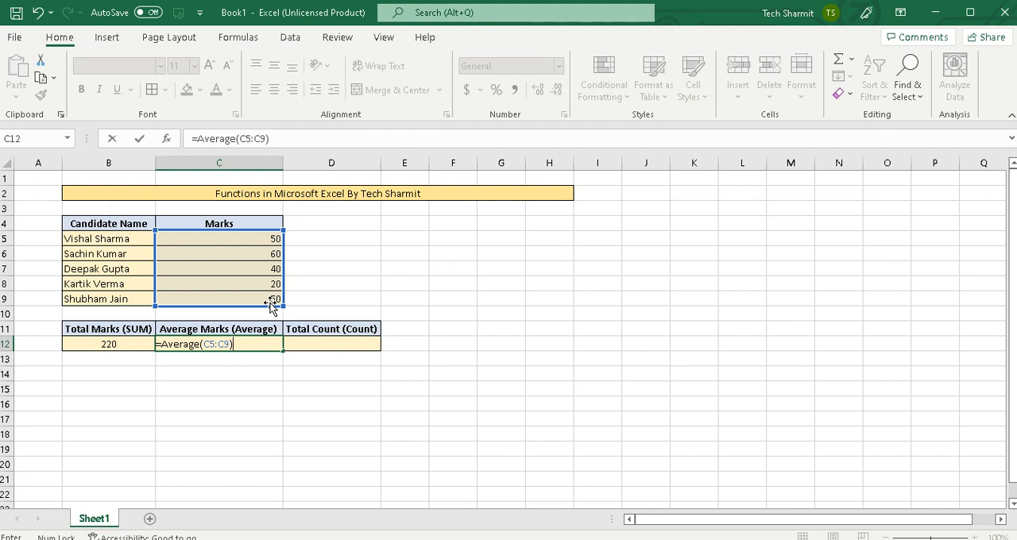
key(Return)
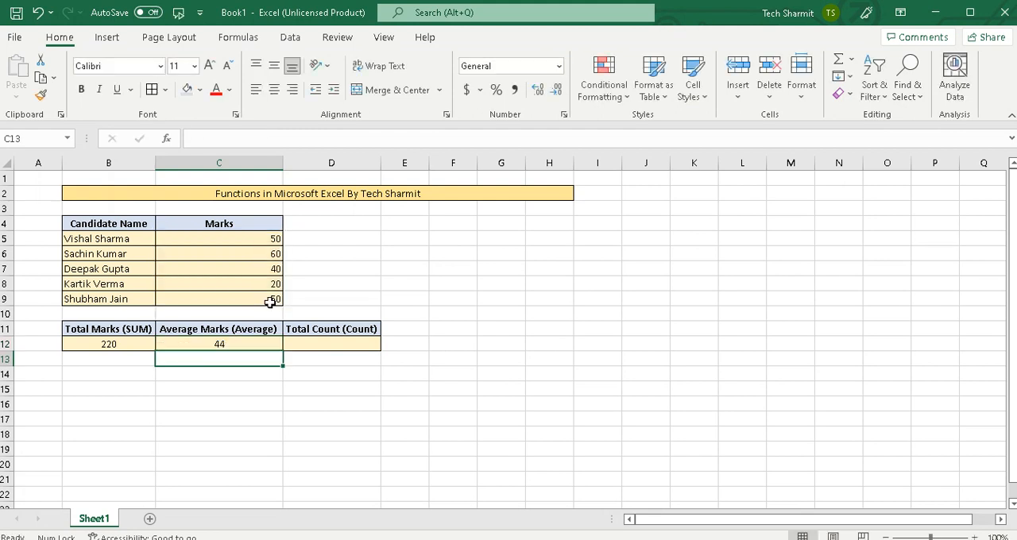
click(246, 343)
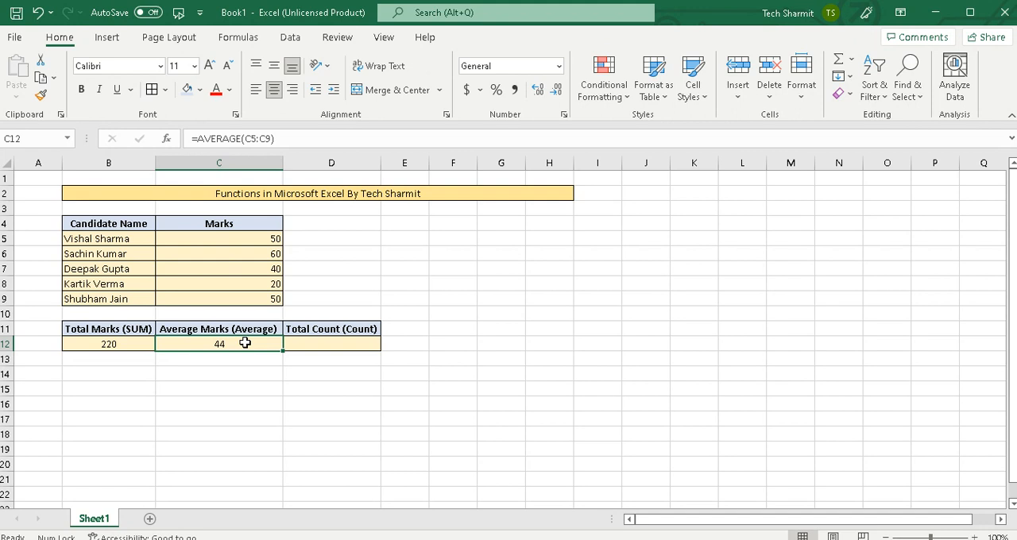
click(207, 253)
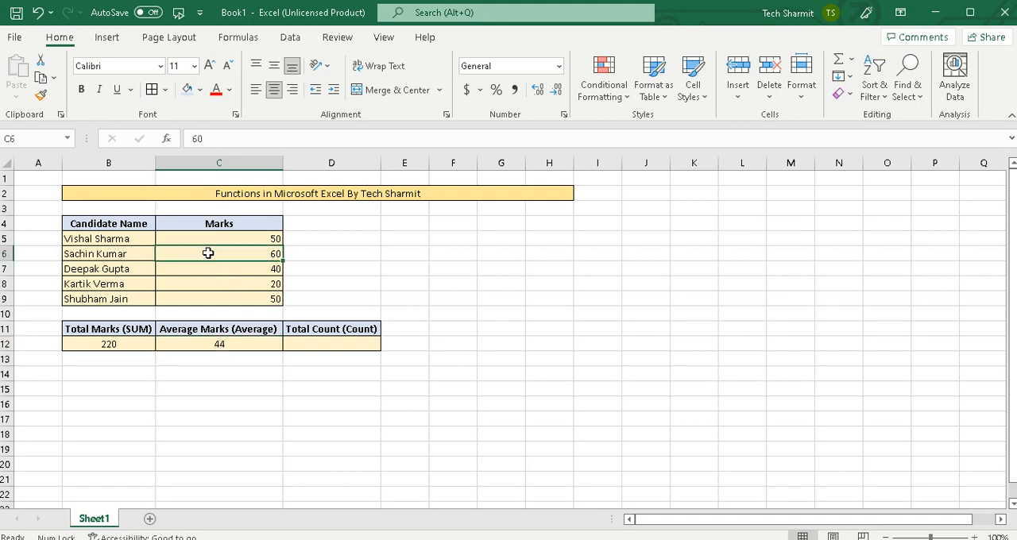
click(147, 240)
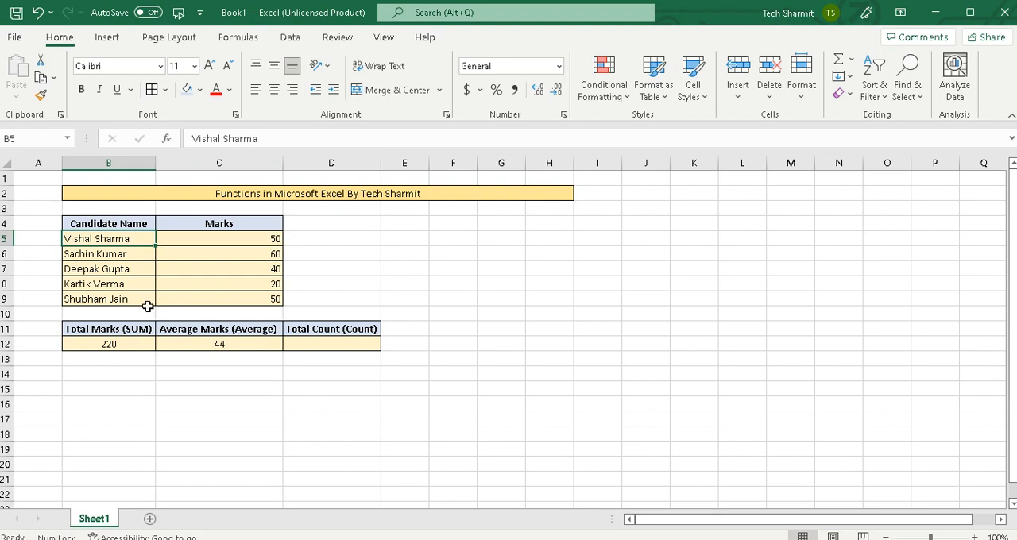
click(144, 272)
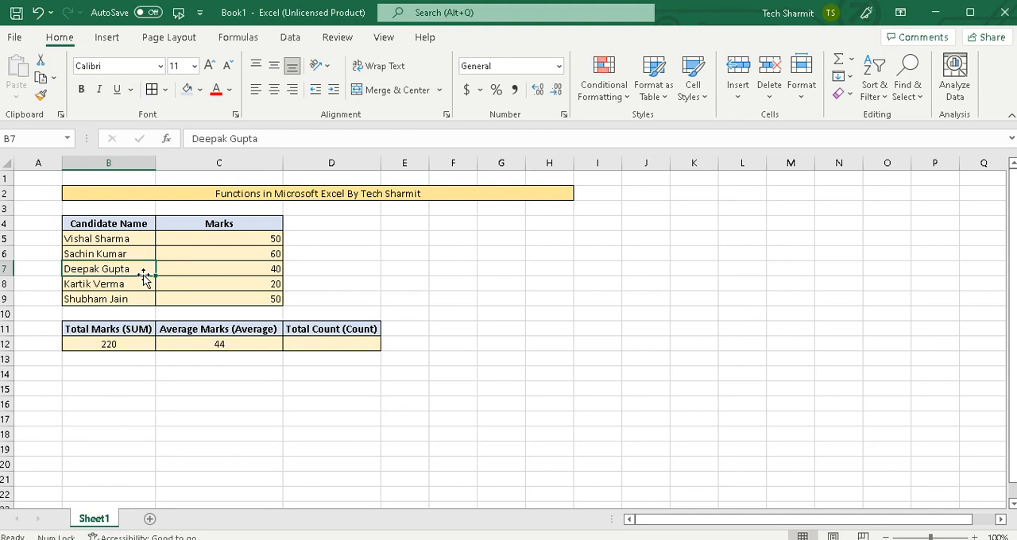
Count the marks entries in D12 with the formula =COUNT(C5:C9).
click(326, 344)
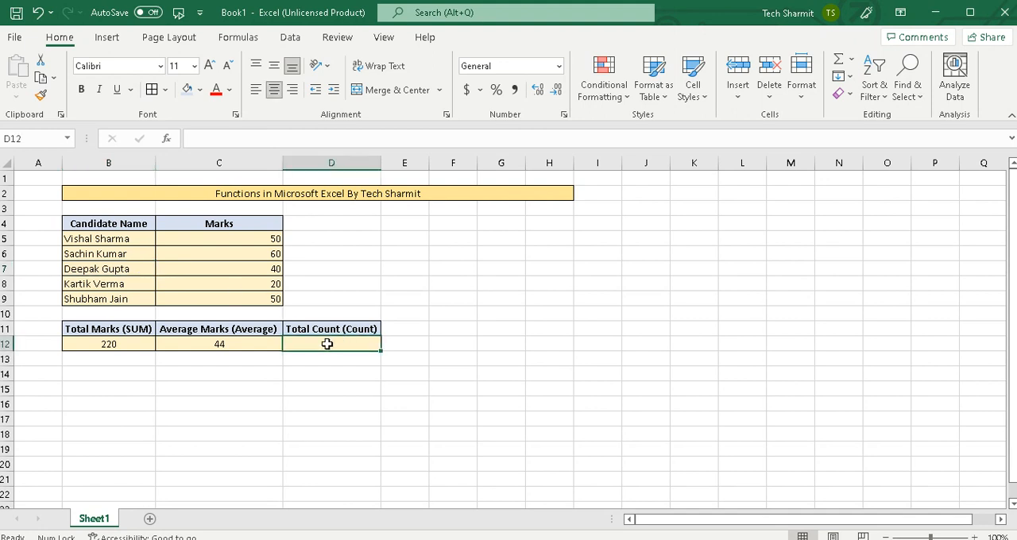
text(=Count)
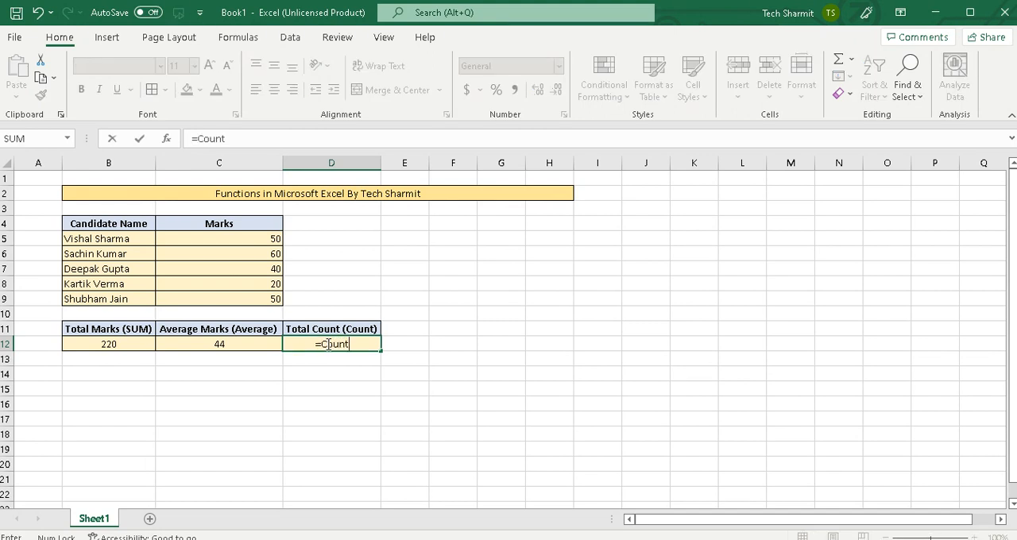
text(()
click(272, 241)
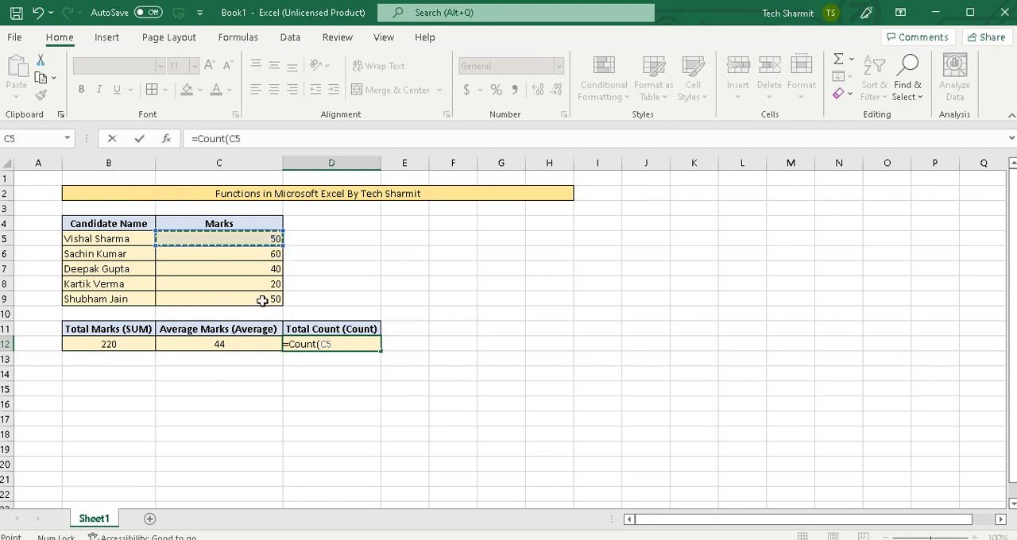
key(F8)
click(259, 301)
text())
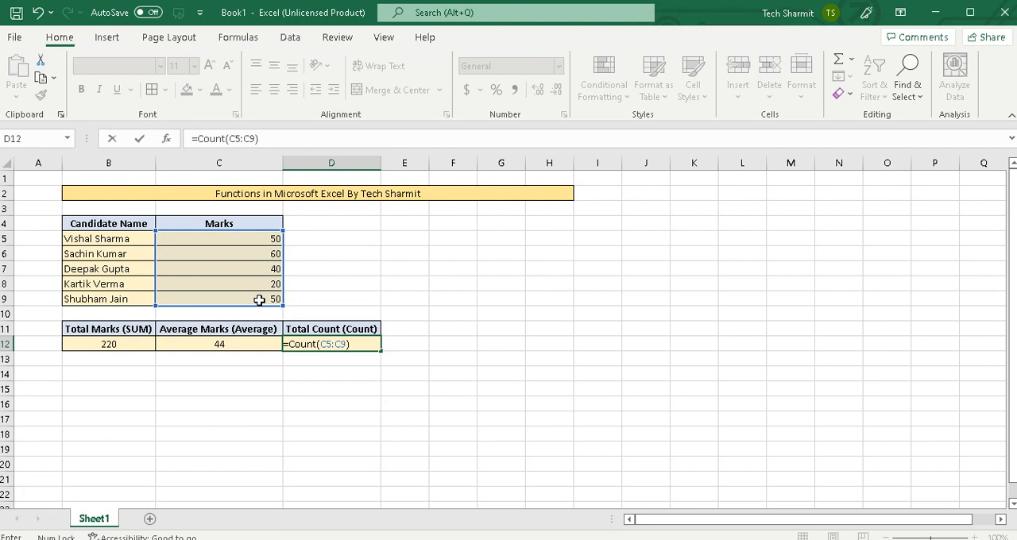
key(Return)
click(308, 346)
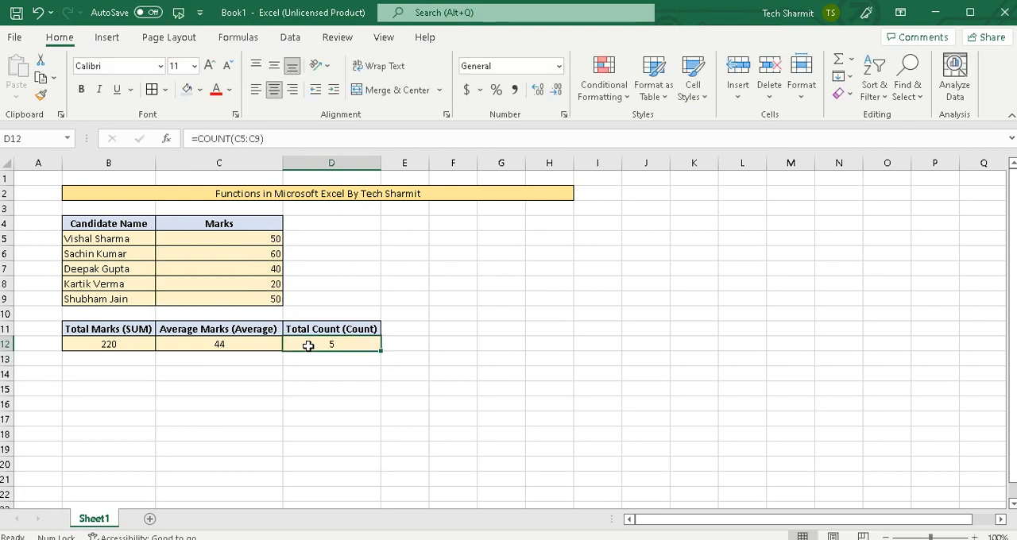
click(329, 360)
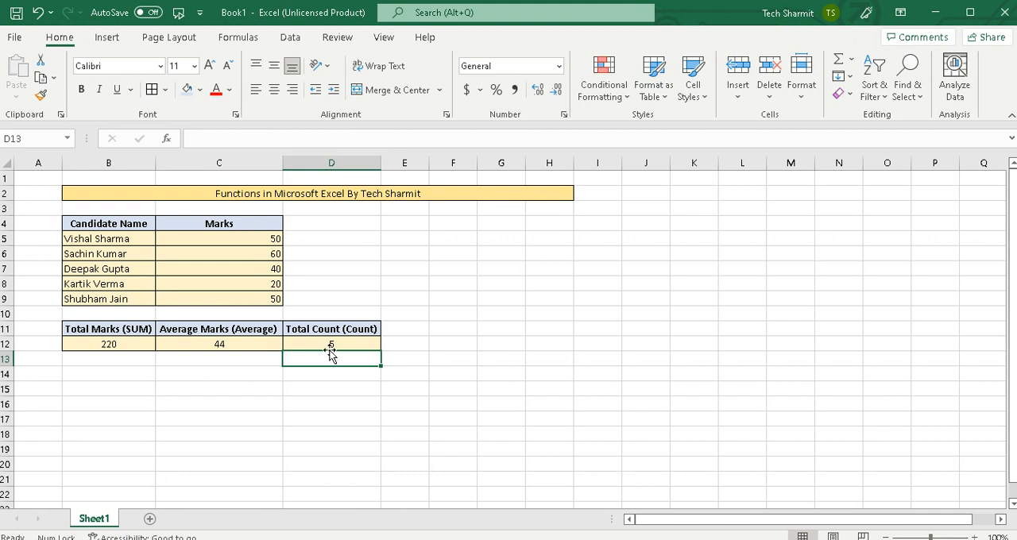
click(211, 357)
click(138, 347)
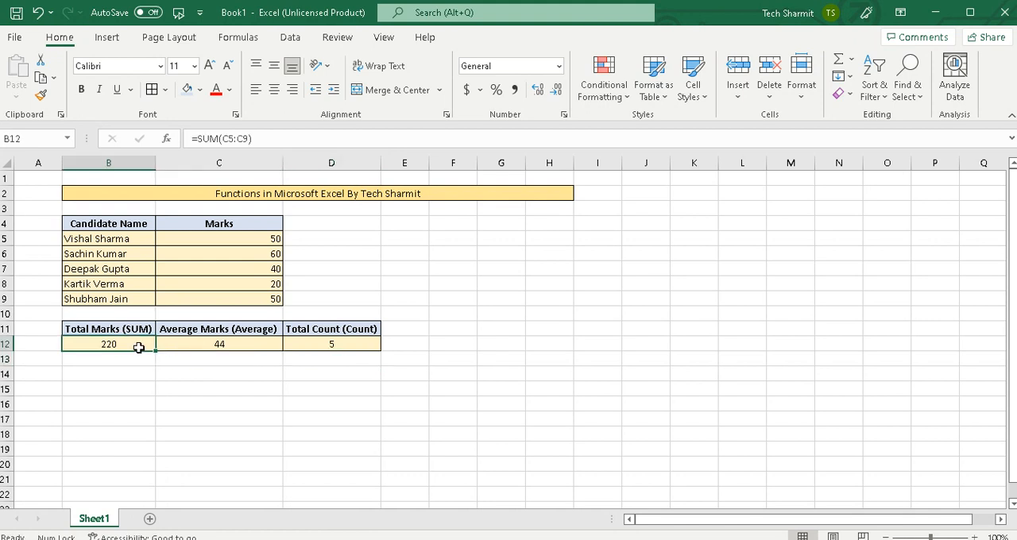
click(188, 348)
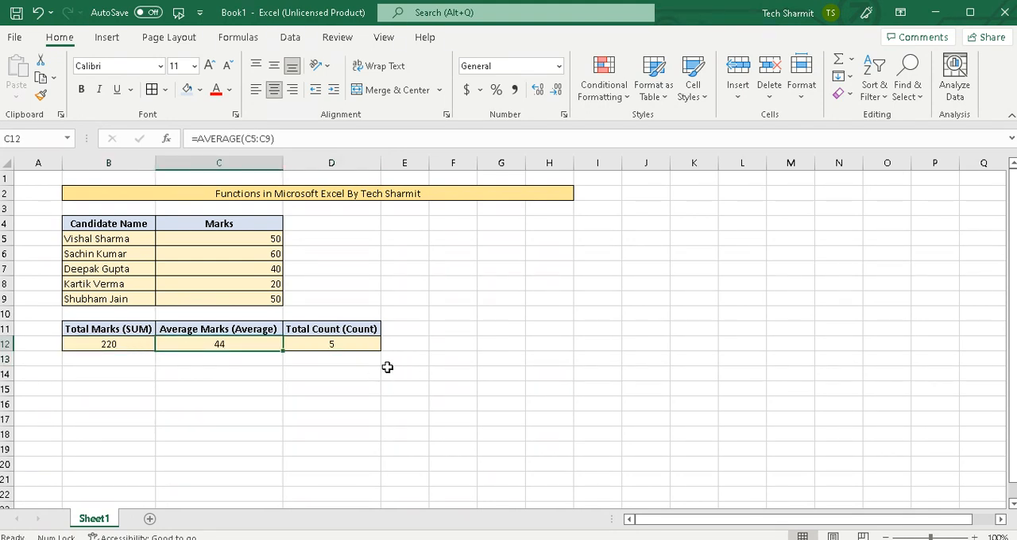
Add only the first and last marks in B15 with the formula =SUM(C5,C9).
click(71, 386)
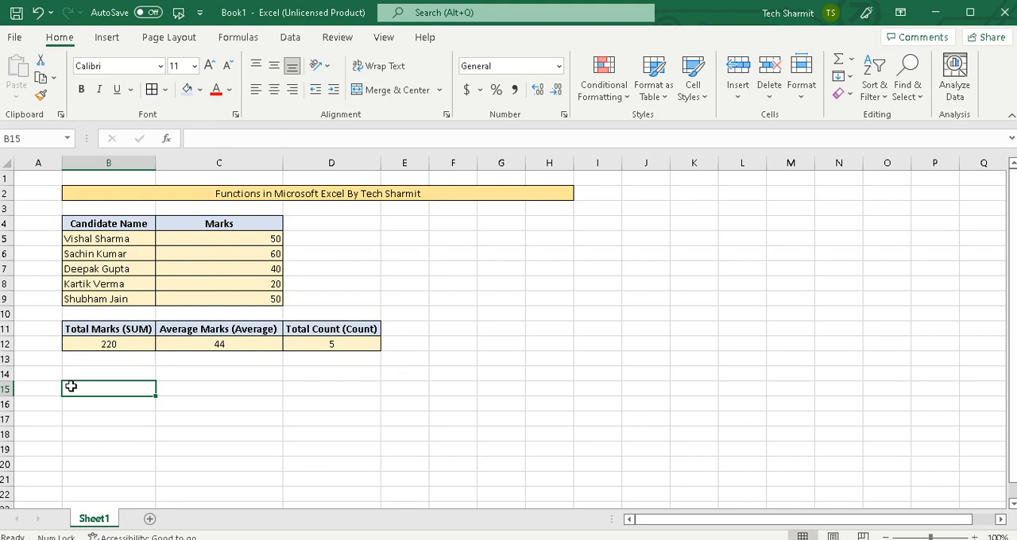
text(=)
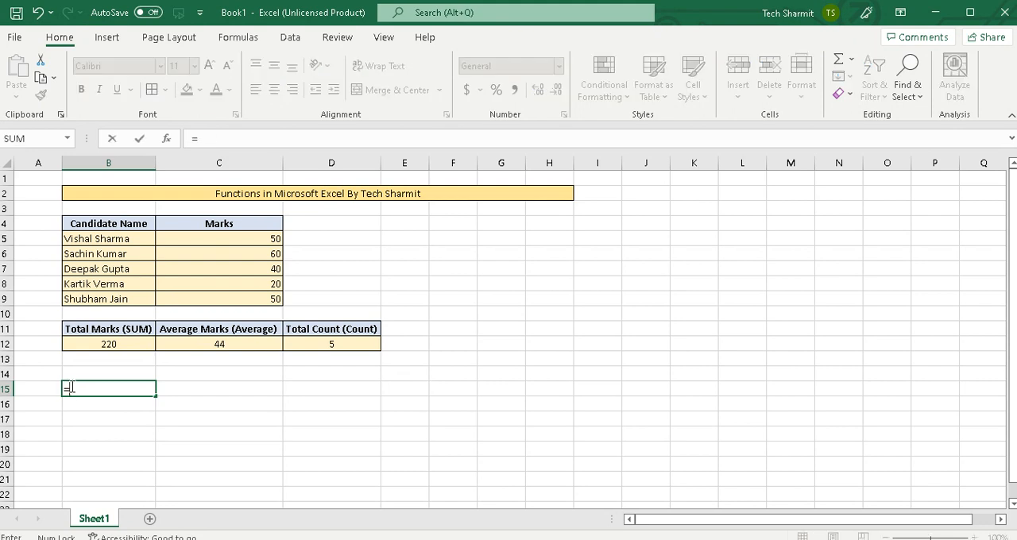
text(Sum()
click(263, 238)
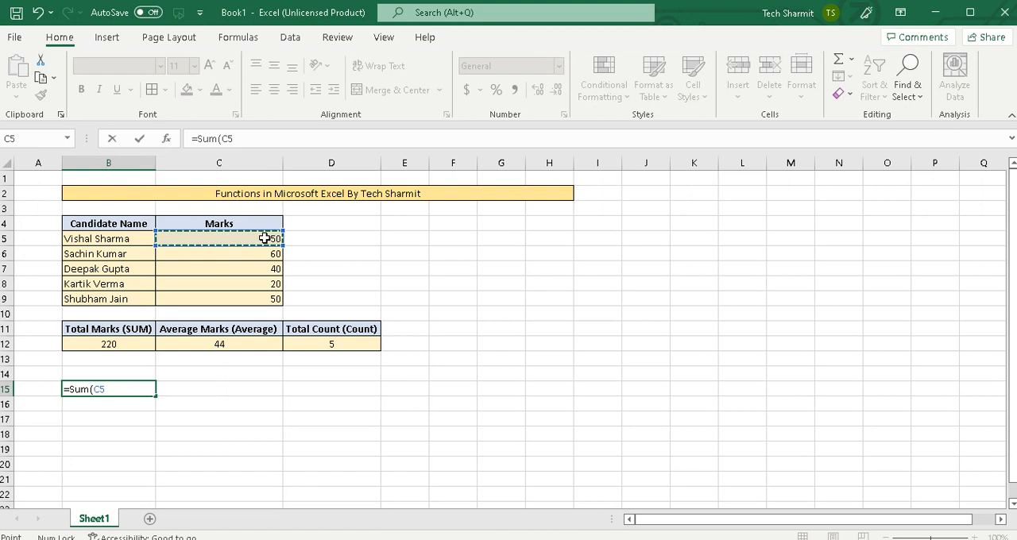
text(,)
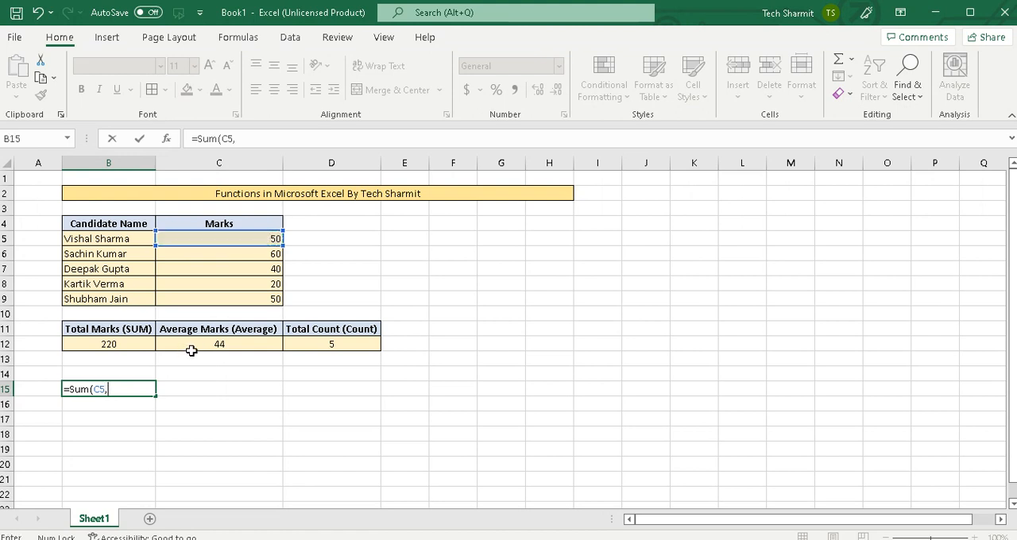
click(266, 299)
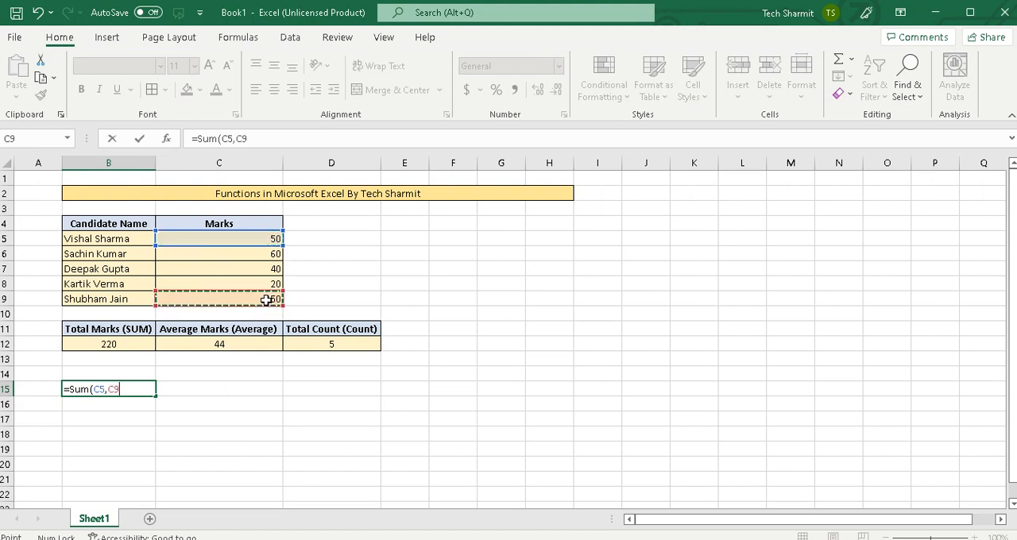
text())
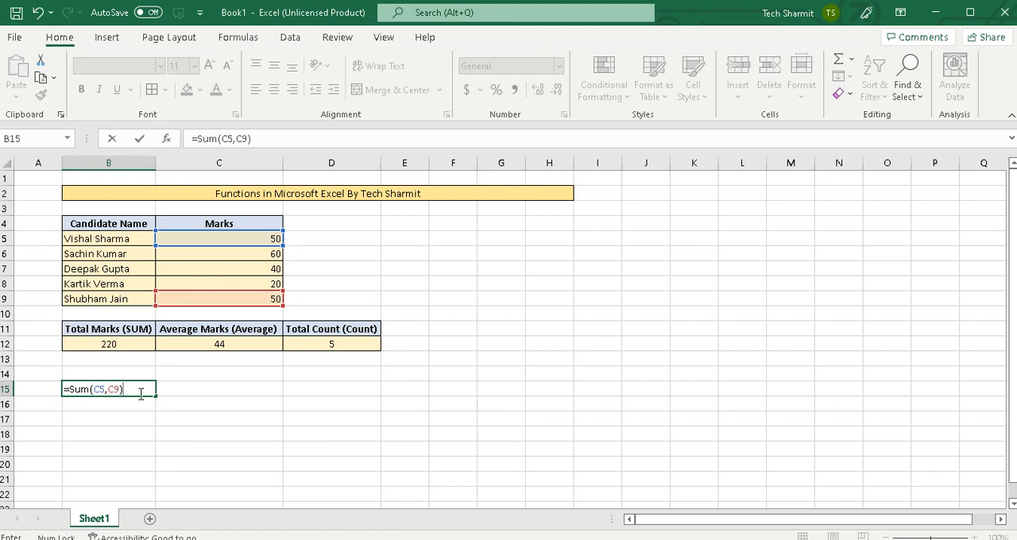
key(Return)
Clear the trial SUM formula from cell B15.
click(145, 387)
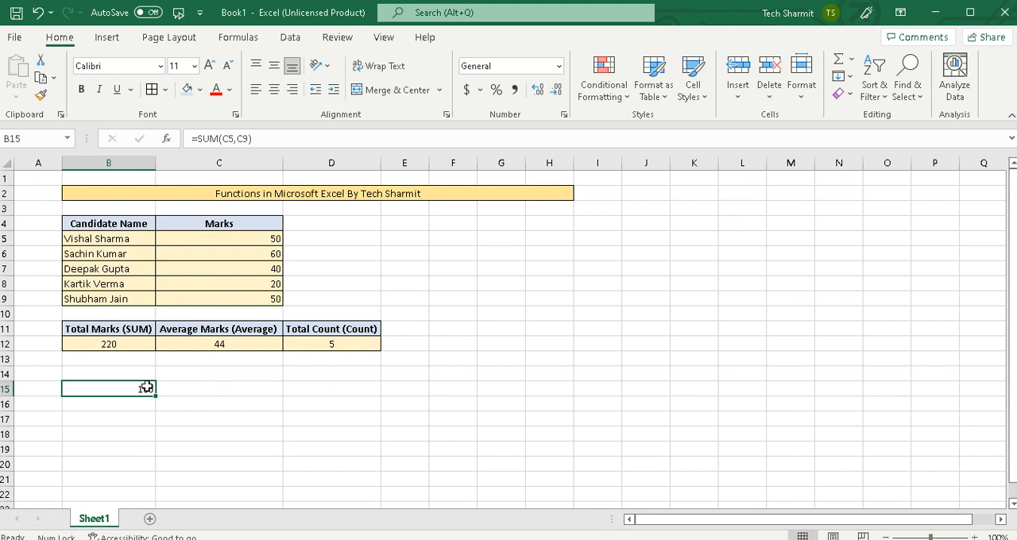
key(BackSpace)
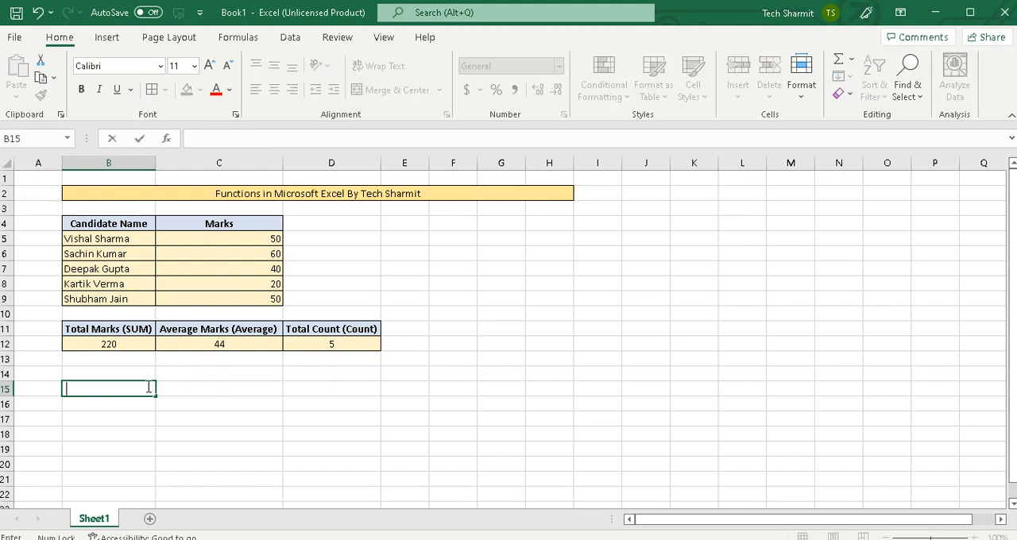
click(269, 399)
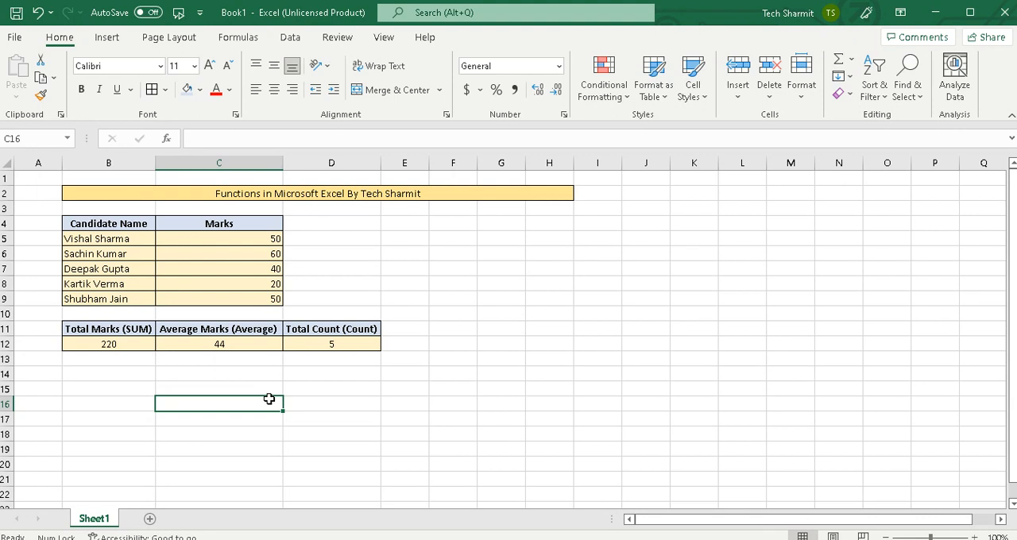
Show the worksheet's formulas in their cells to review them, and return to displaying the calculated values.
key(ctrl+grave)
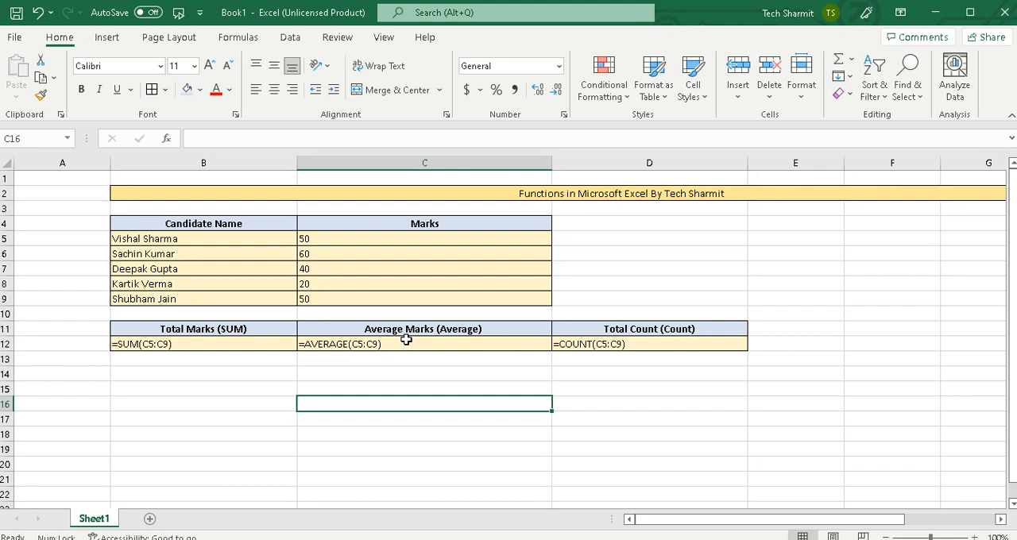
click(742, 366)
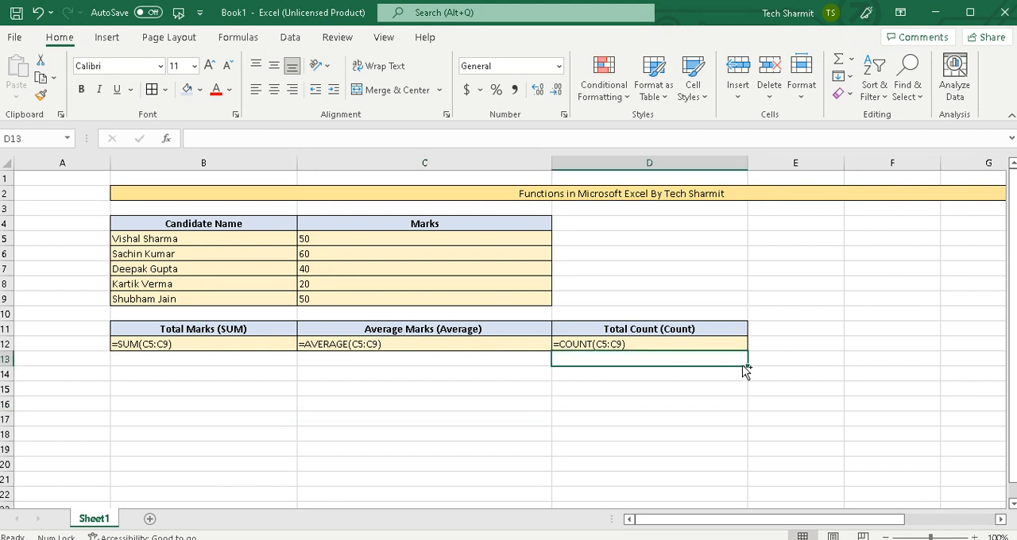
key(ctrl+grave)
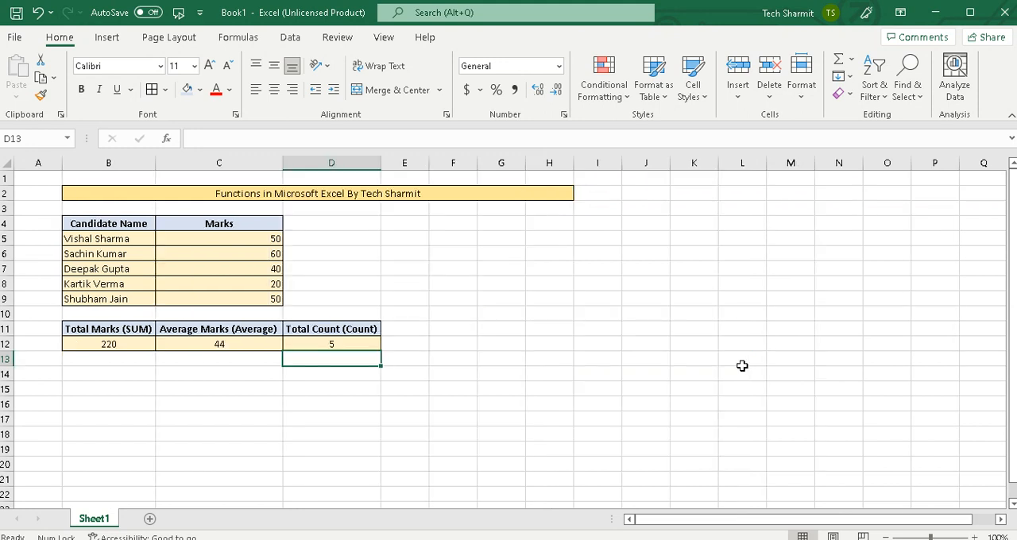